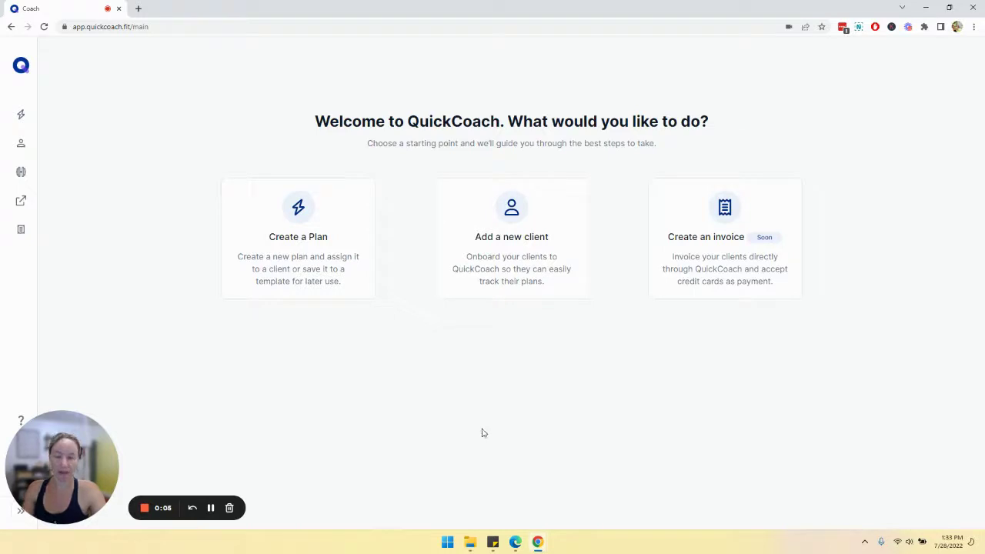
Create a new plan with the Reps, Sets and Rest fields turned off.
left_click(318, 222)
left_click(475, 293)
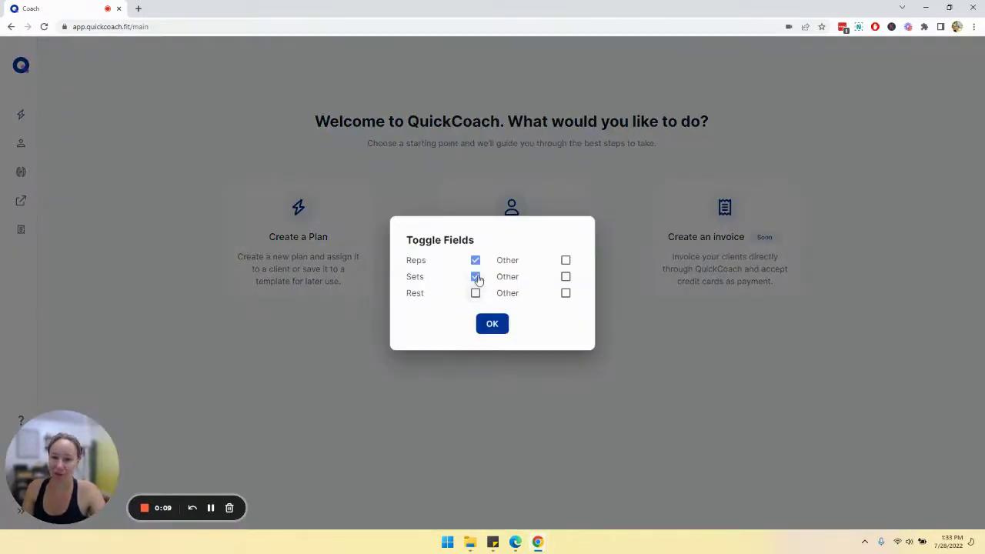
left_click(475, 276)
left_click(475, 260)
left_click(488, 326)
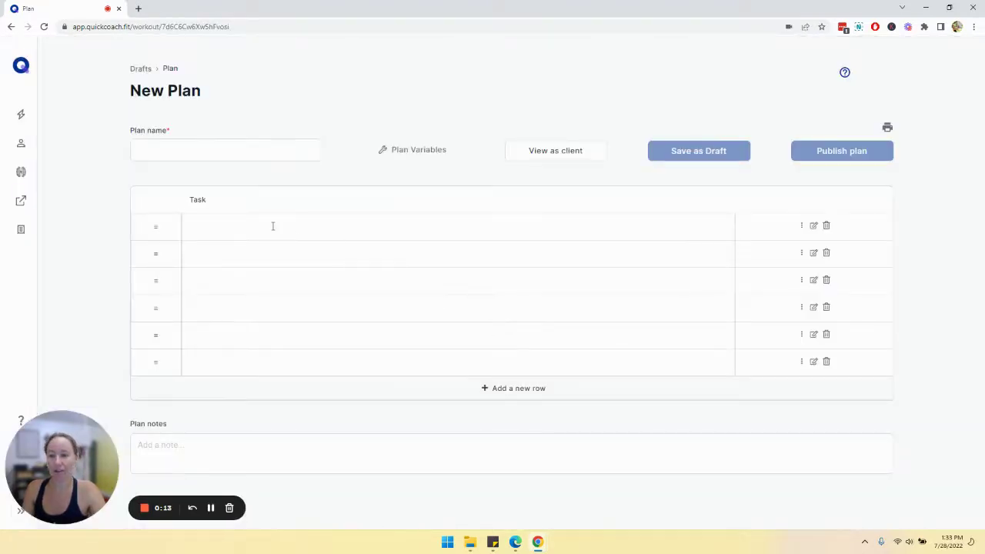
Enter "On a scale of 1-10, how confident are you that you can complete your workouts next week?" as the first task.
left_click(272, 226)
left_click(254, 179)
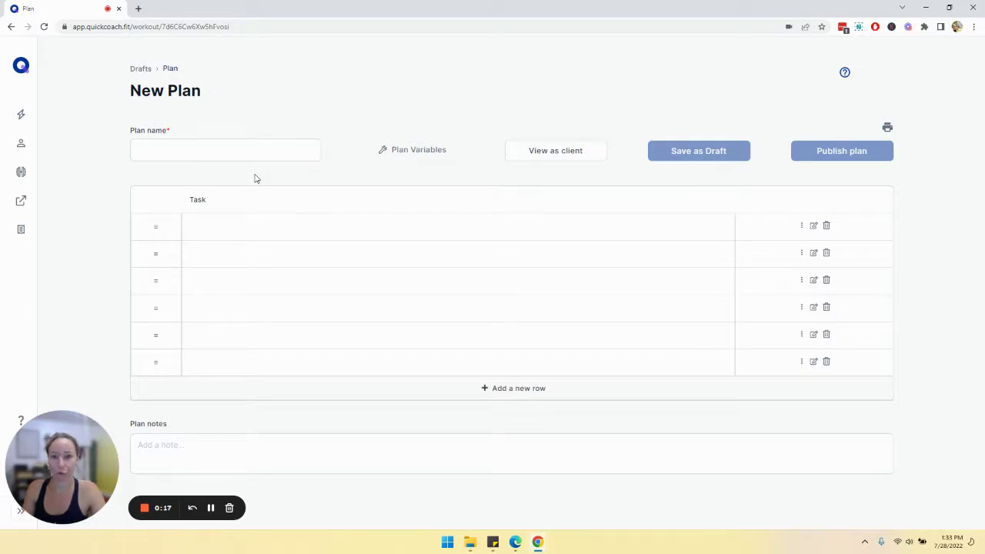
left_click(255, 223)
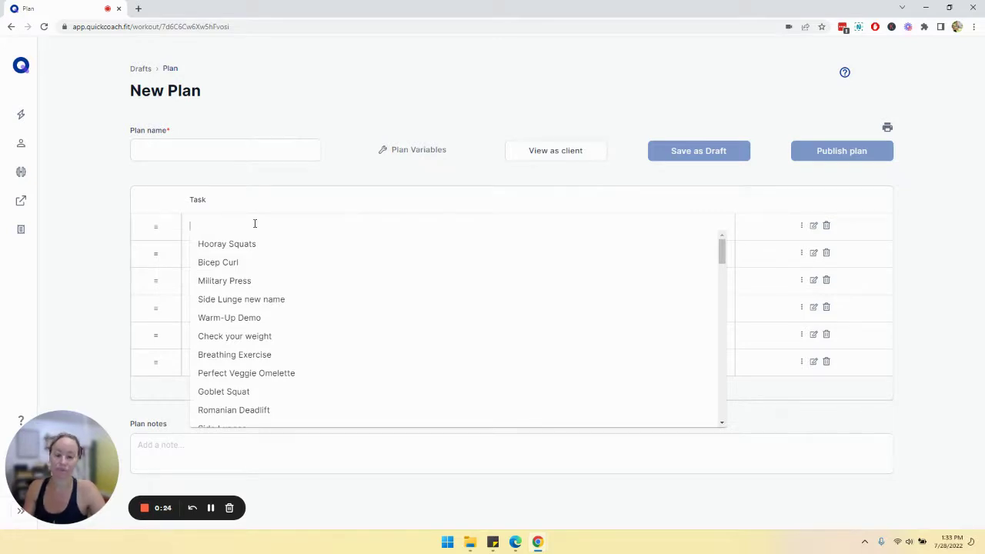
type("On a scale of 1")
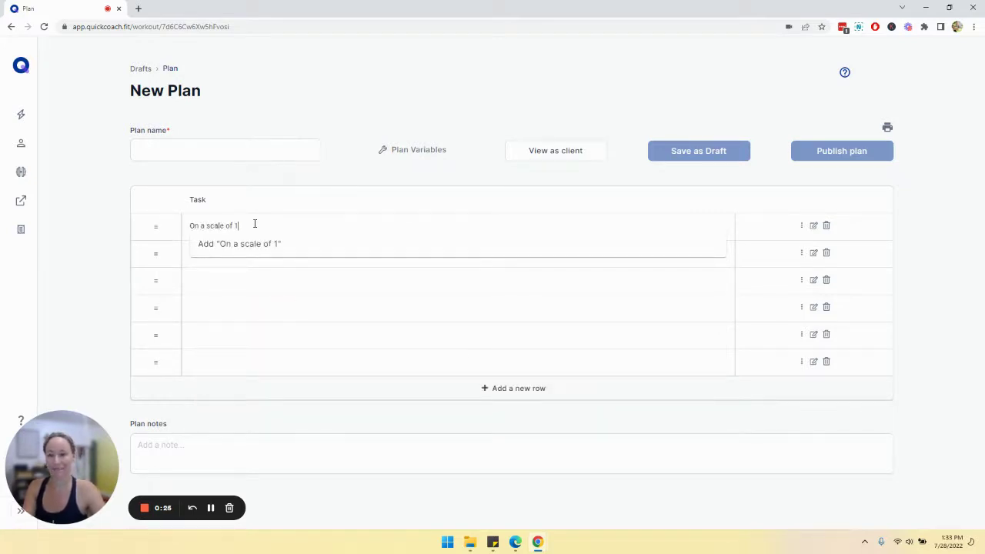
type("-10, ho")
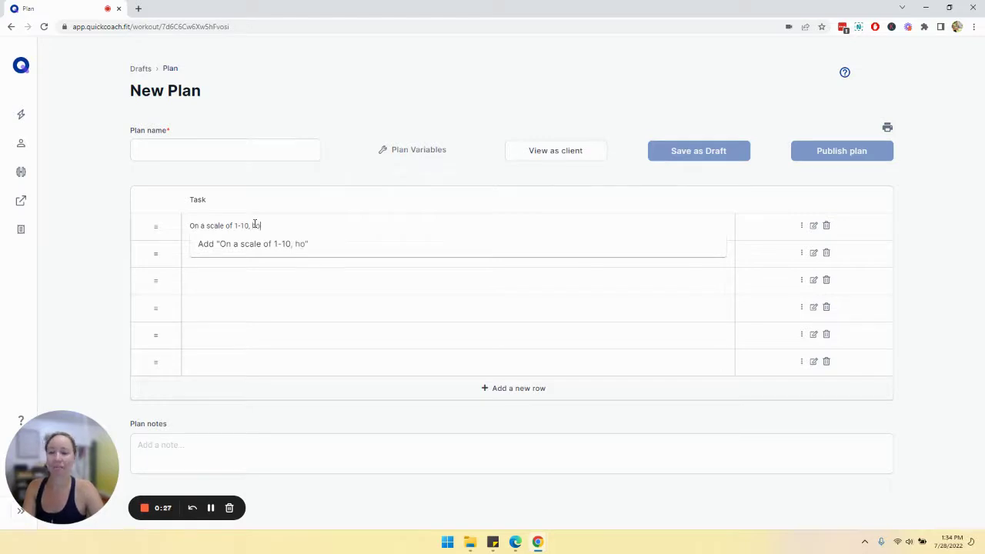
type("w confident are you t")
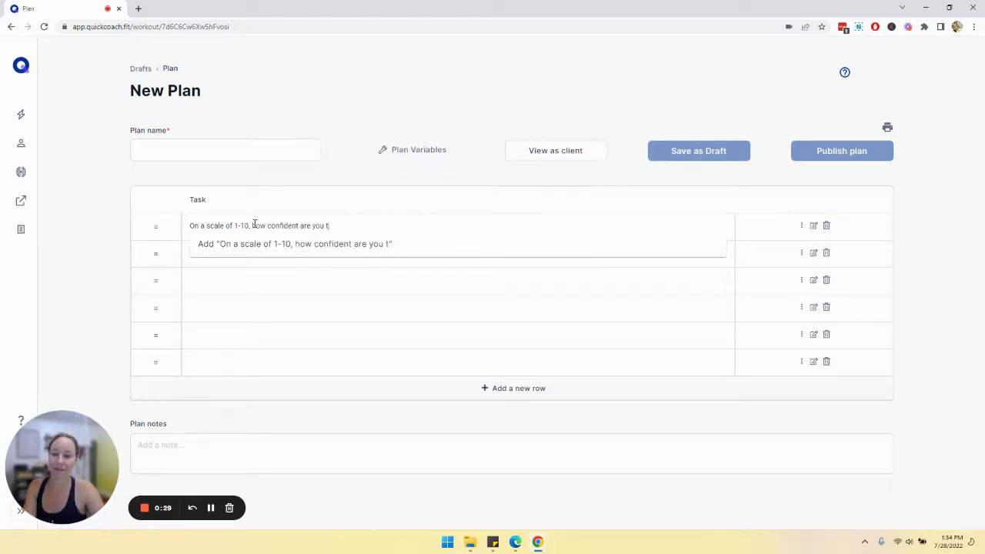
type("hat you can complete your worout")
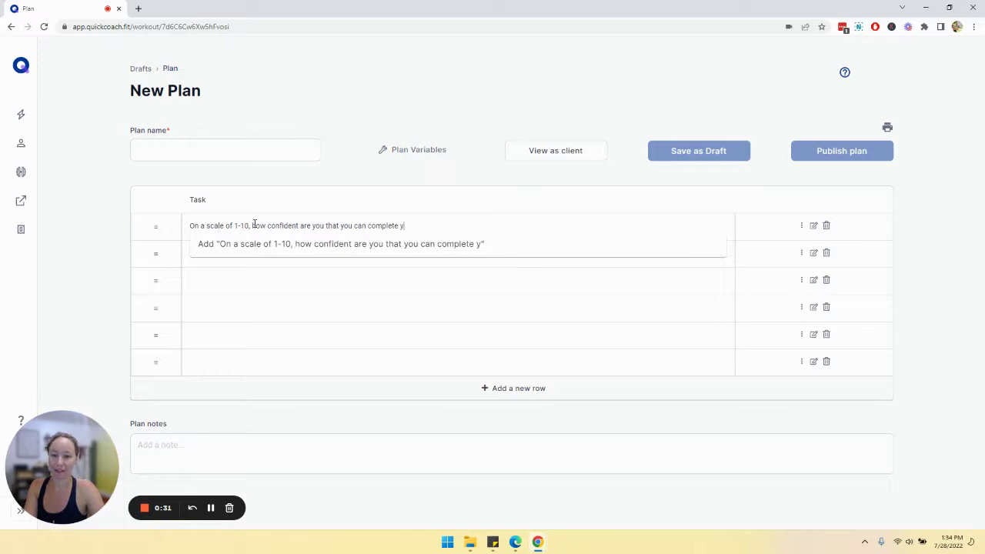
key("BackSpace")
key("BackSpace")
key("BackSpace")
type("kouts next week?")
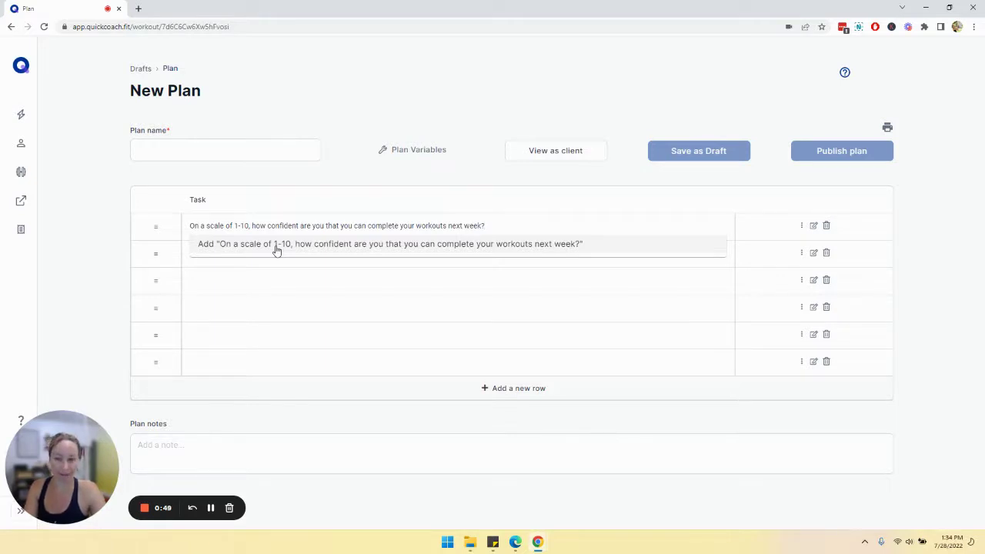
left_click(443, 117)
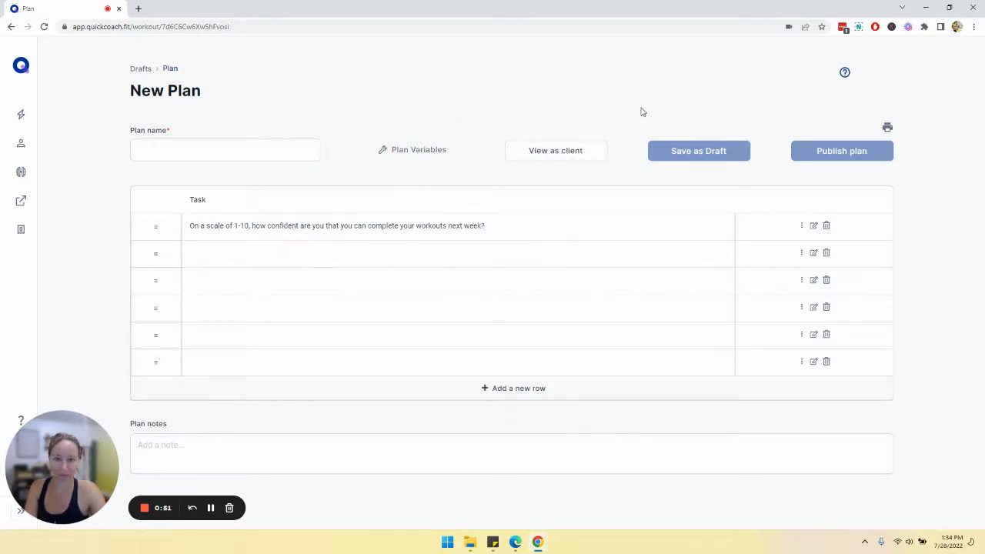
Add the task note "1 being not a chance in heck those are getting done." and, on a new line, "10 being easy peasy." to the first task.
left_click(813, 226)
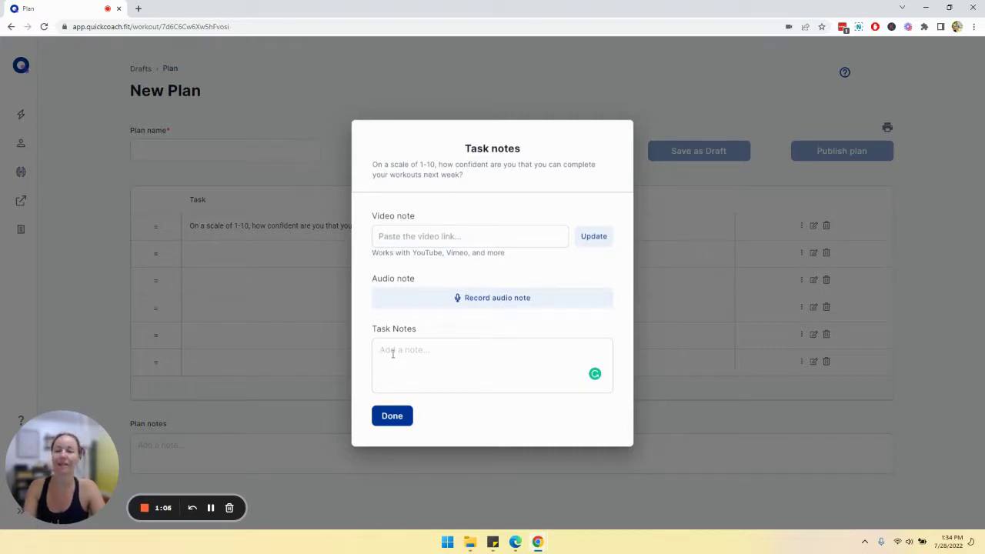
type("1 being")
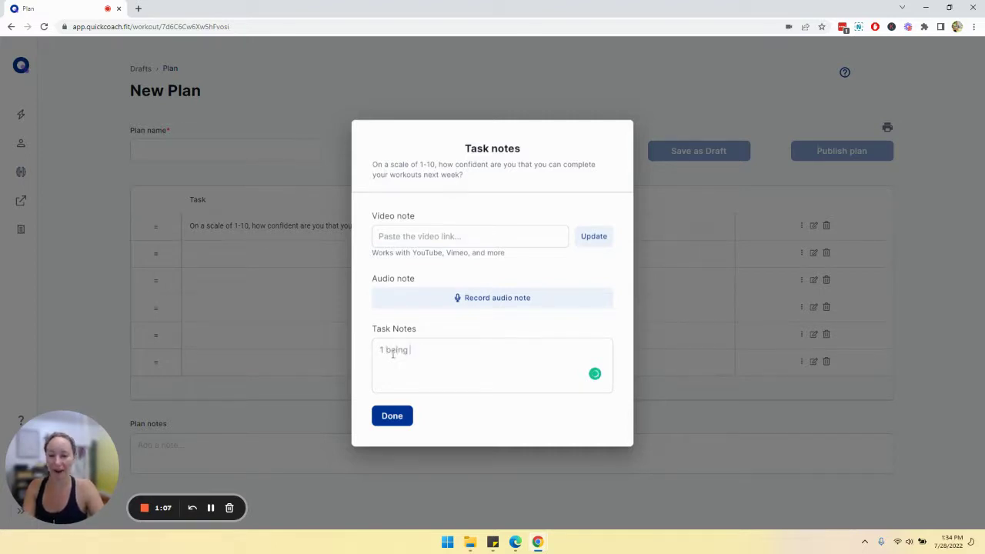
type(" not a chan")
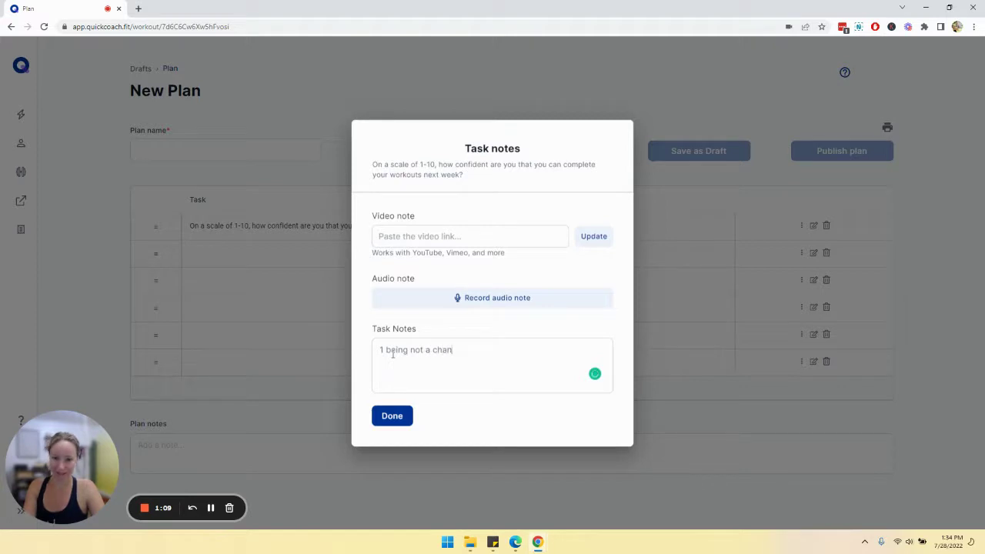
type("ce in heck those are g")
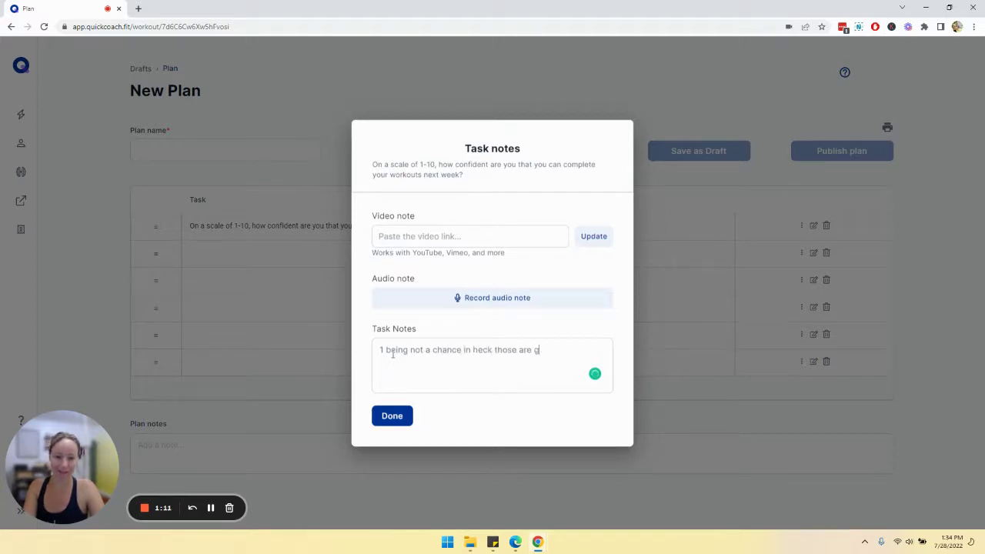
type("etting done.")
key("Return")
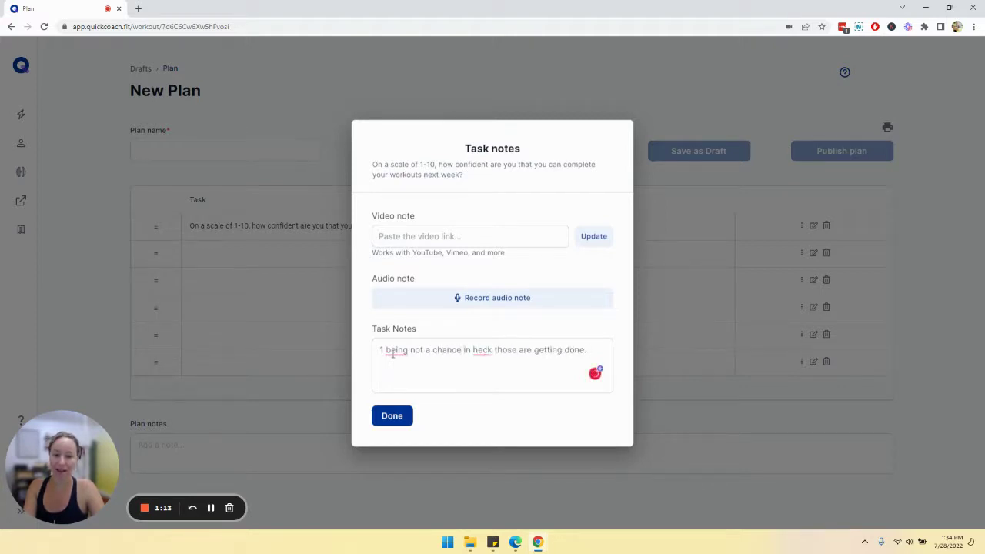
type("10 being ")
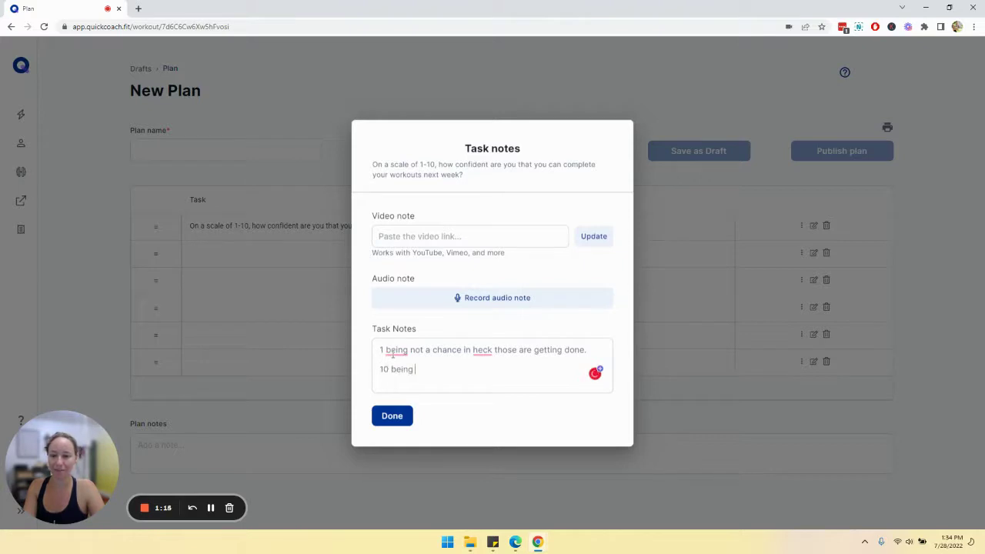
type("easy peasy.")
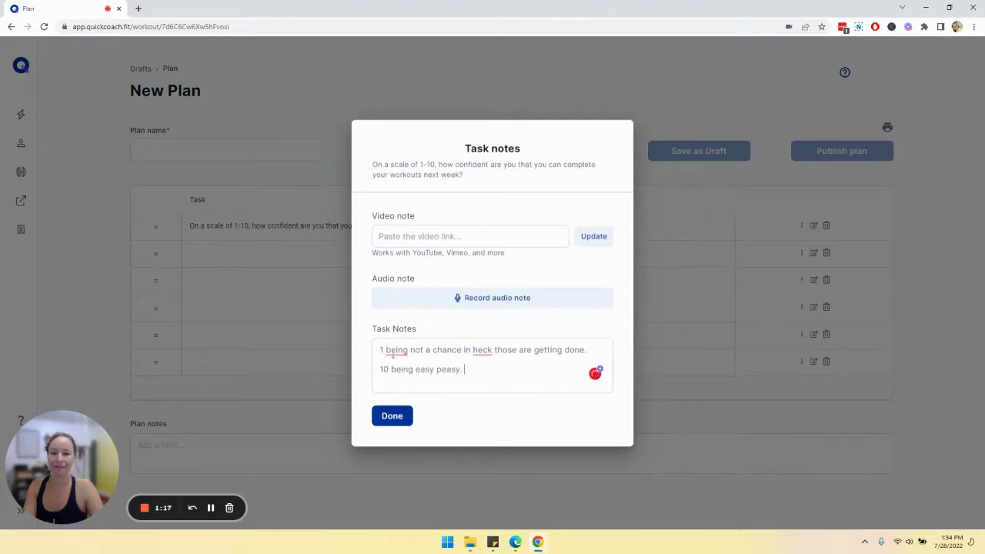
left_click(391, 413)
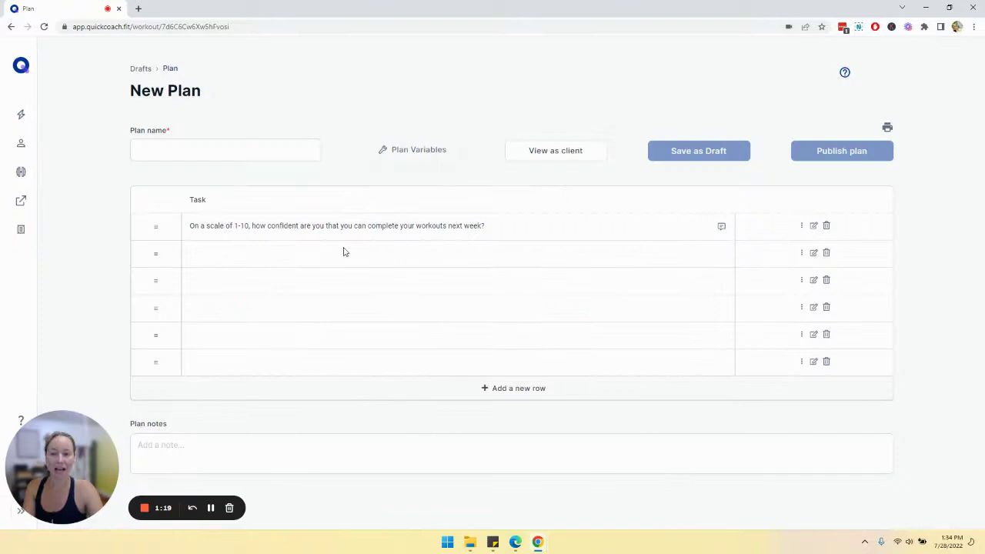
Preview the plan as the client sees it, checking the question, result field and task notes, and close the preview.
left_click(297, 253)
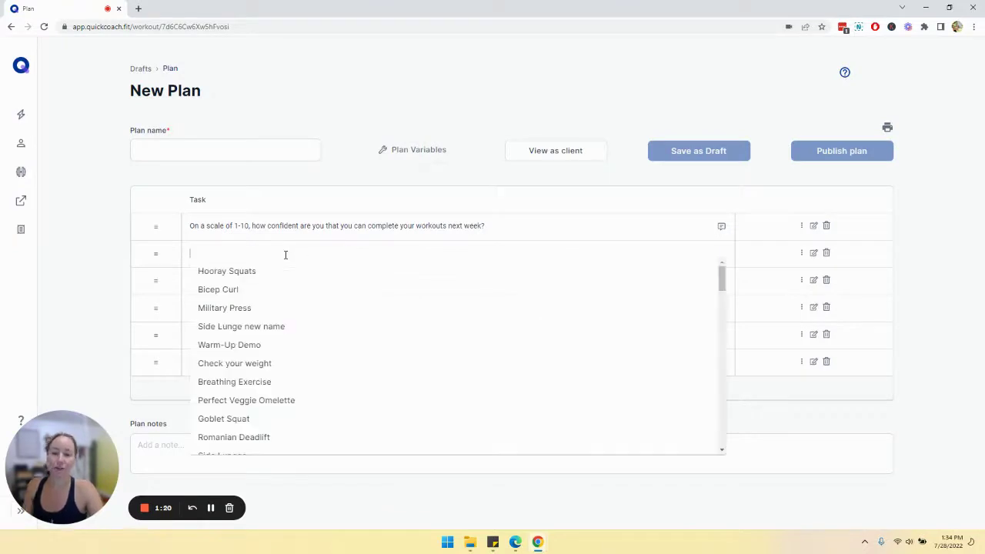
left_click(152, 177)
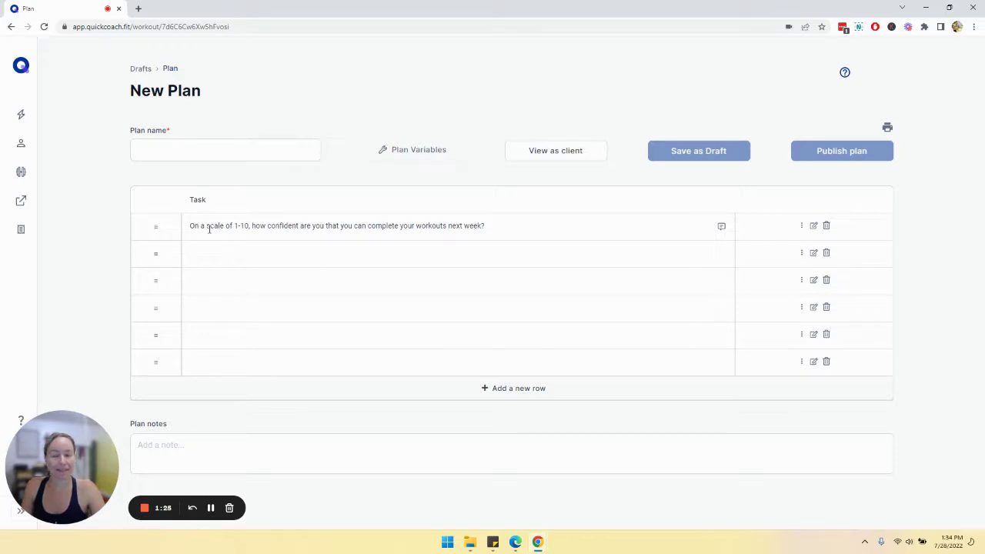
left_click(553, 155)
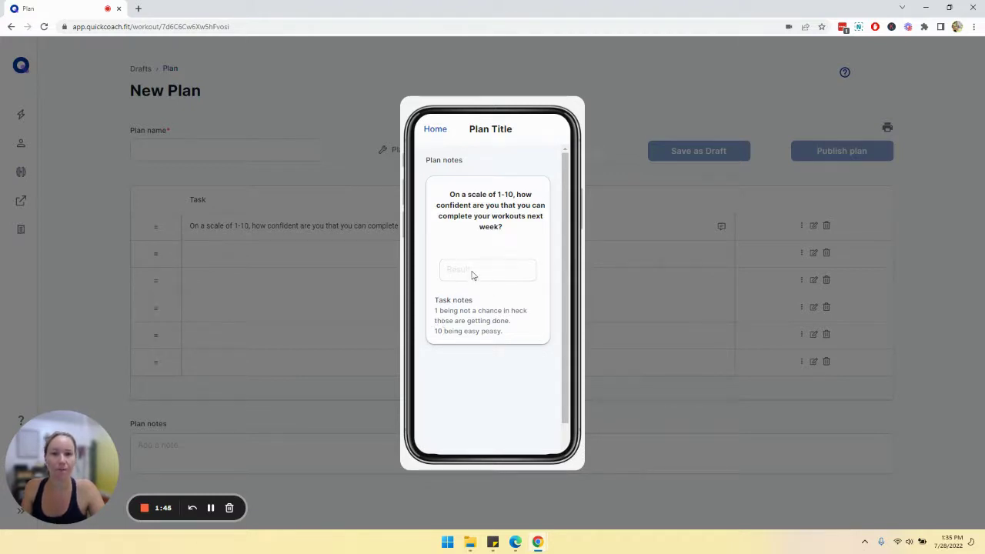
left_click(320, 126)
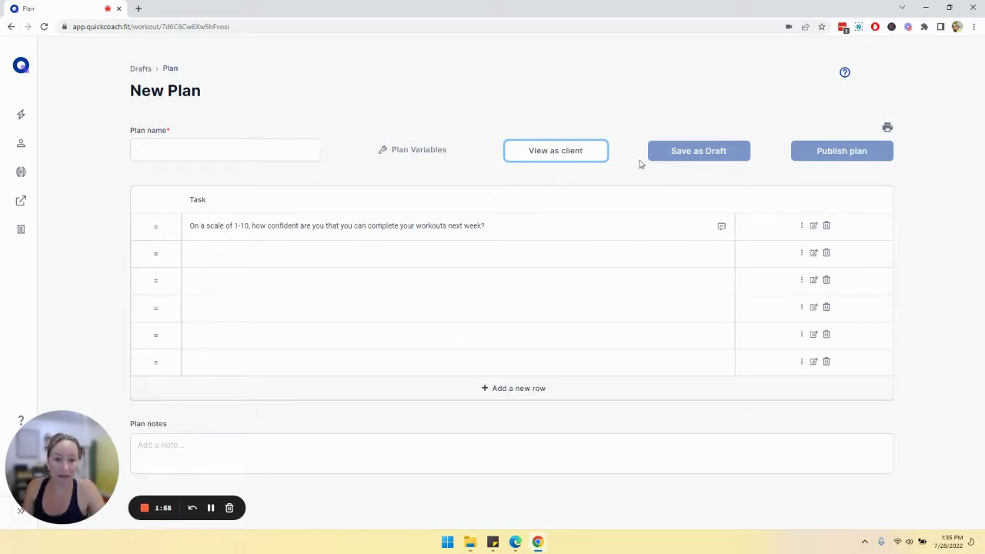
Name the plan "Weekly check-in".
left_click(205, 149)
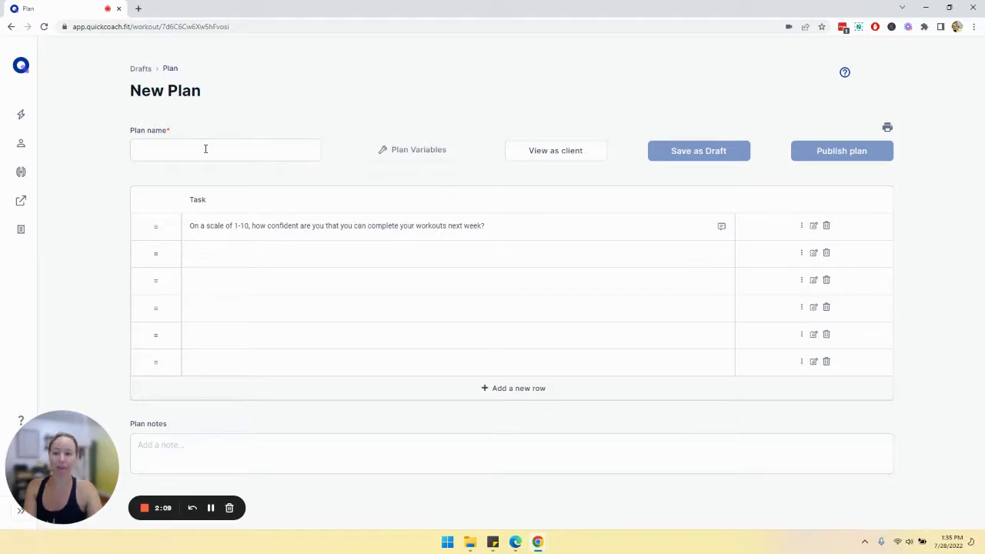
left_click(205, 148)
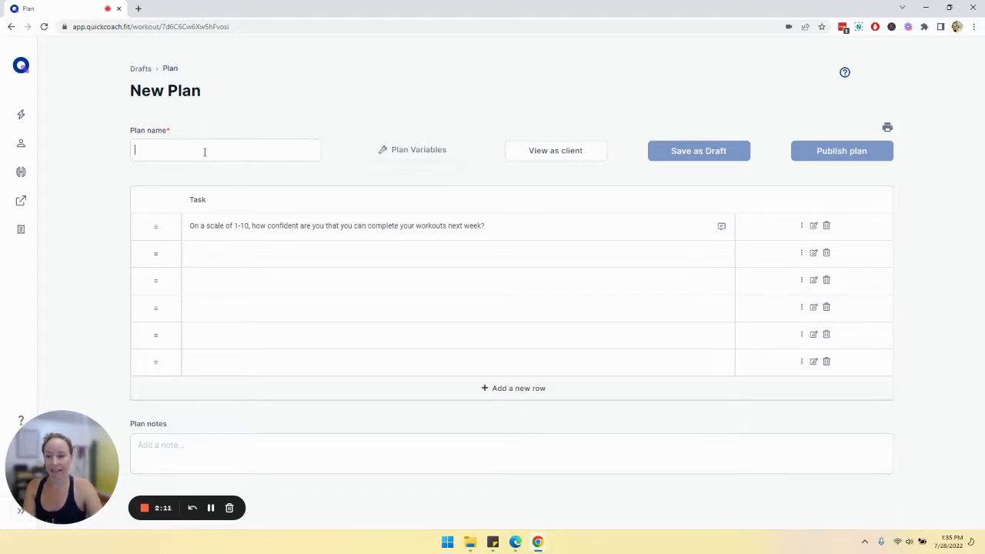
type("Weekly check-")
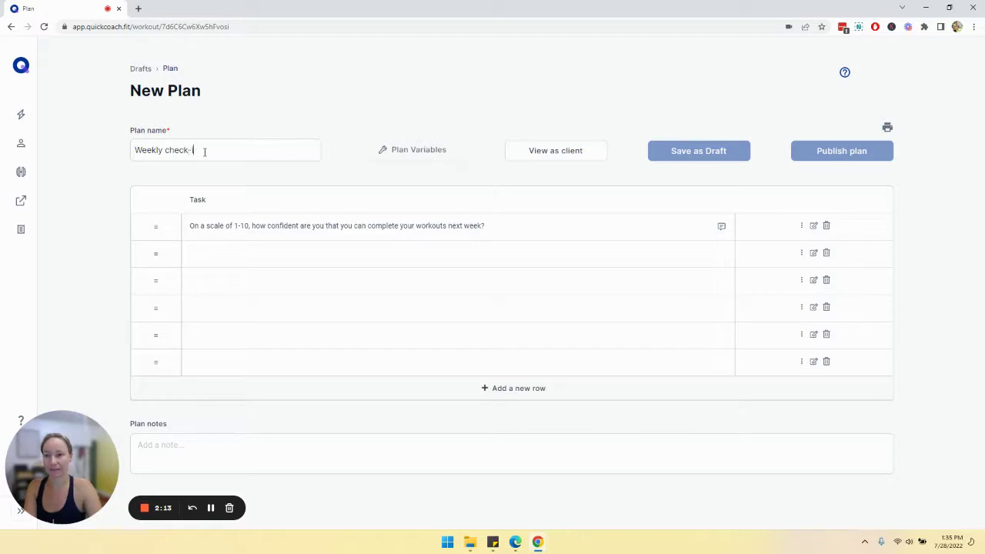
type("in")
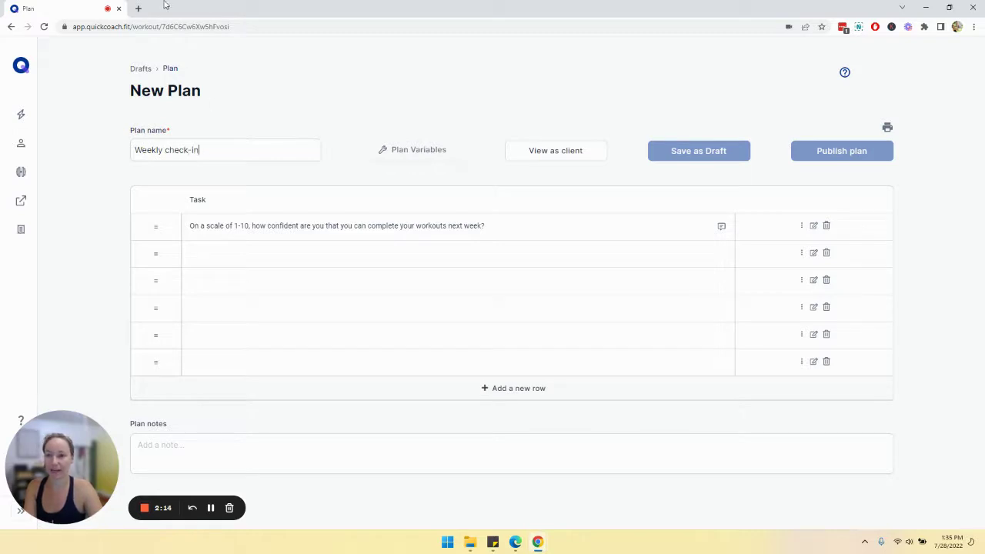
Enter "On a scale of 1-10, how much energy did you have this week?" as the second task.
left_click(356, 253)
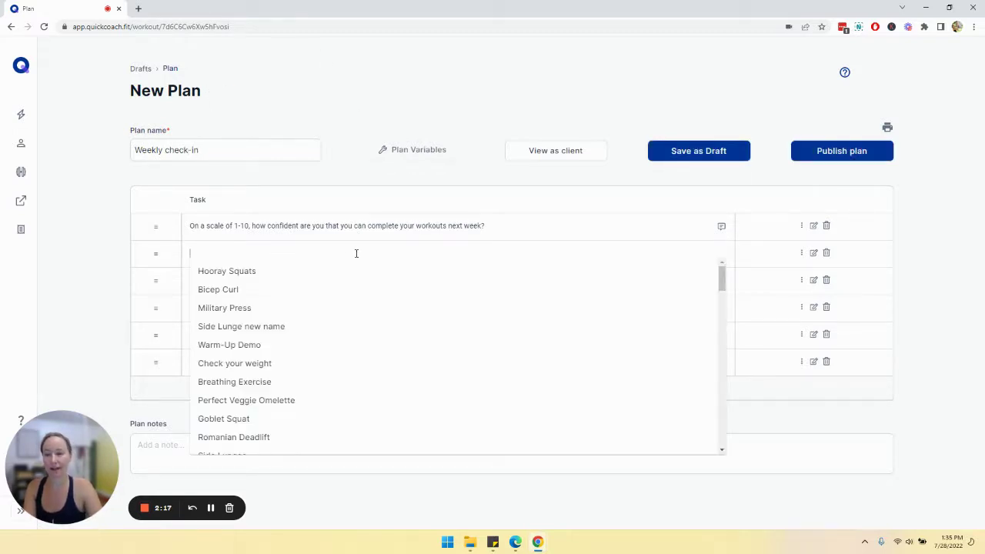
type("On a ")
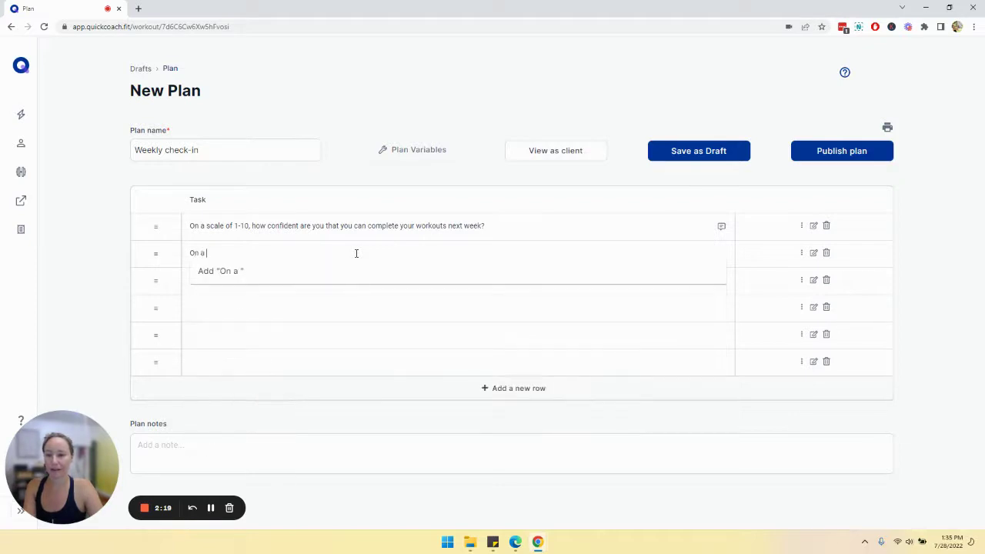
type("scale of 1-10, ")
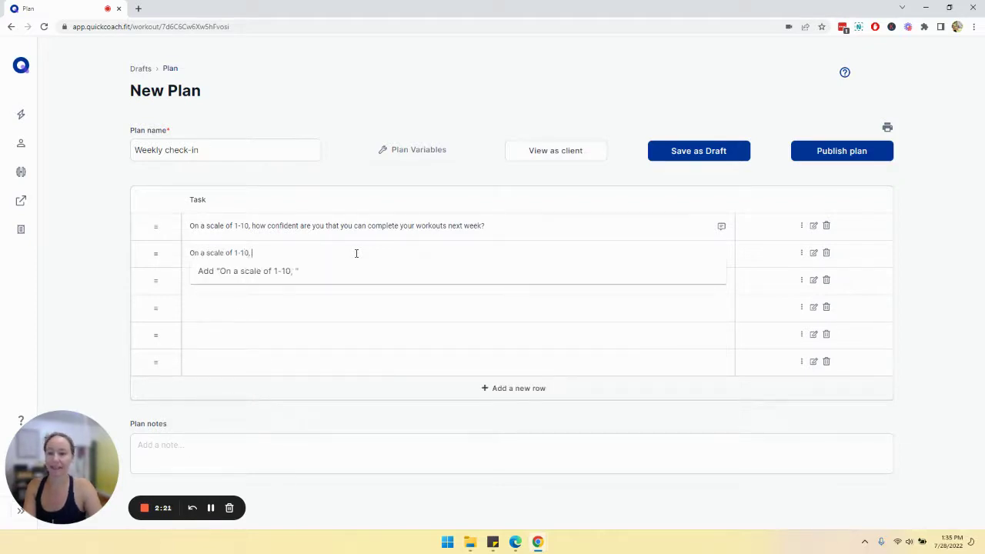
type("how much energy did y")
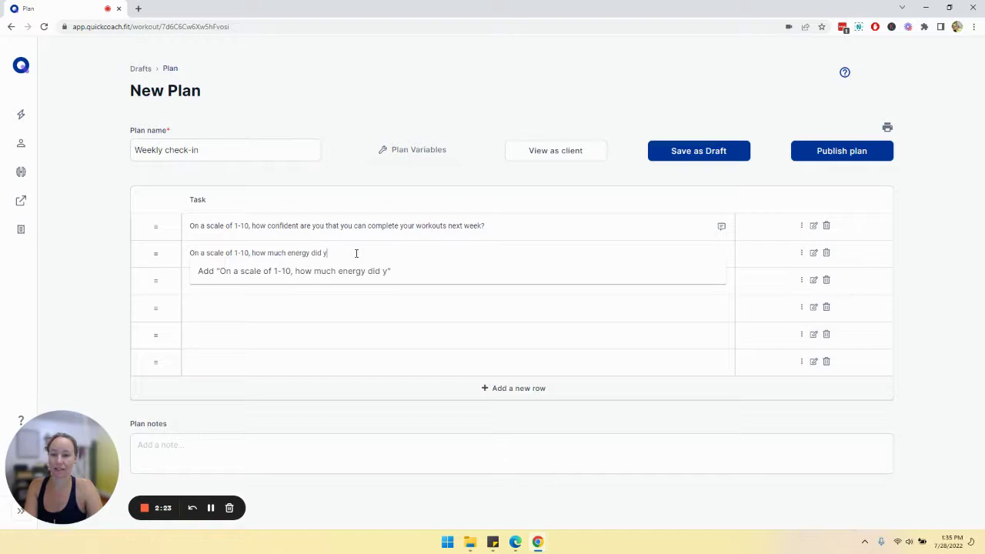
type("ou have this week?")
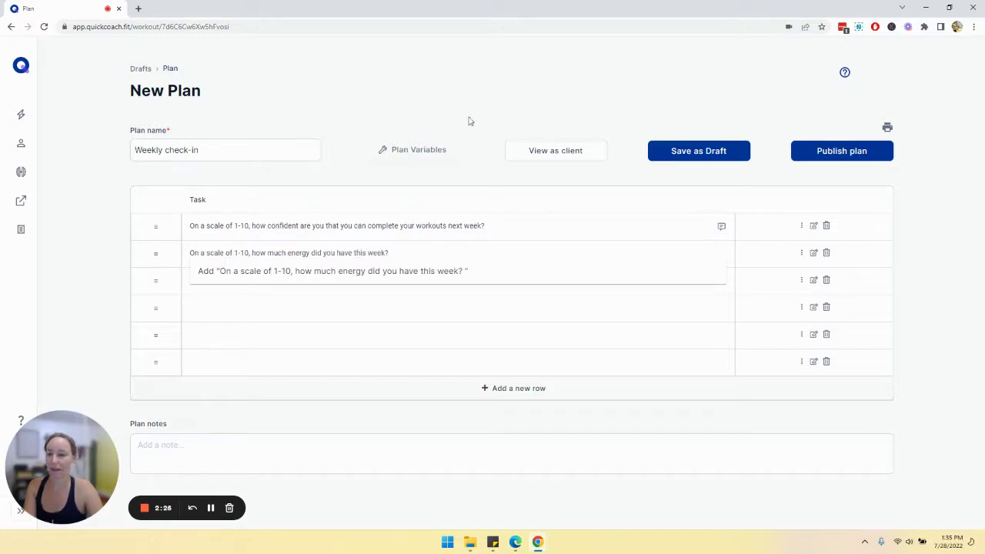
key("Return")
Enter "On average, how many hours of sleep did you get?" as the third task.
left_click(301, 279)
type("On av")
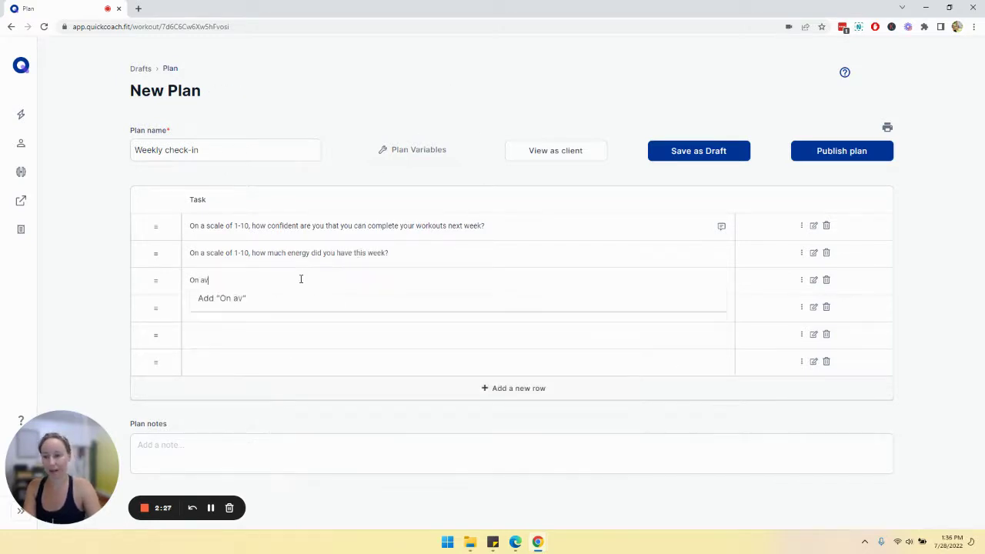
type("erage, how many hours ")
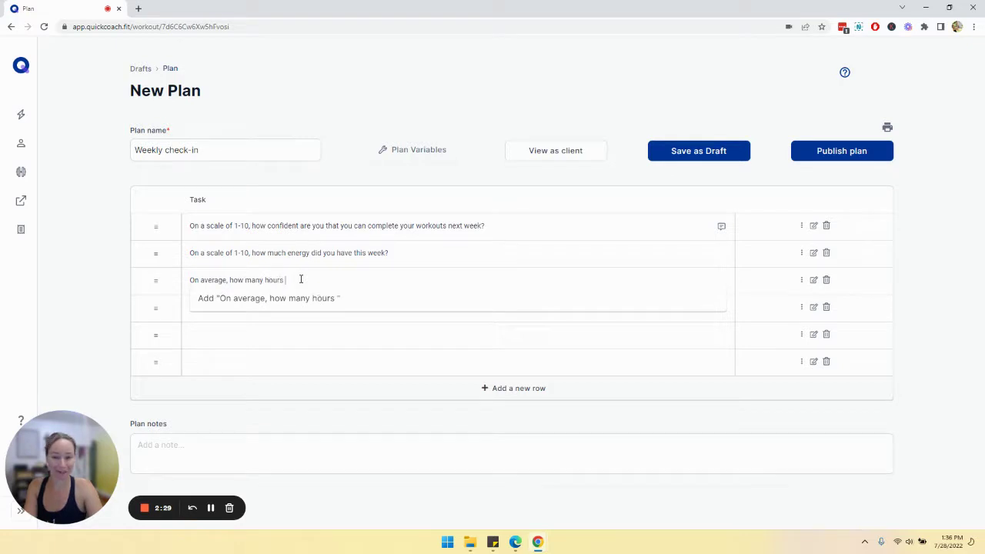
type("did you")
key("BackSpace")
key("BackSpace")
key("BackSpace")
key("BackSpace")
key("BackSpace")
key("BackSpace")
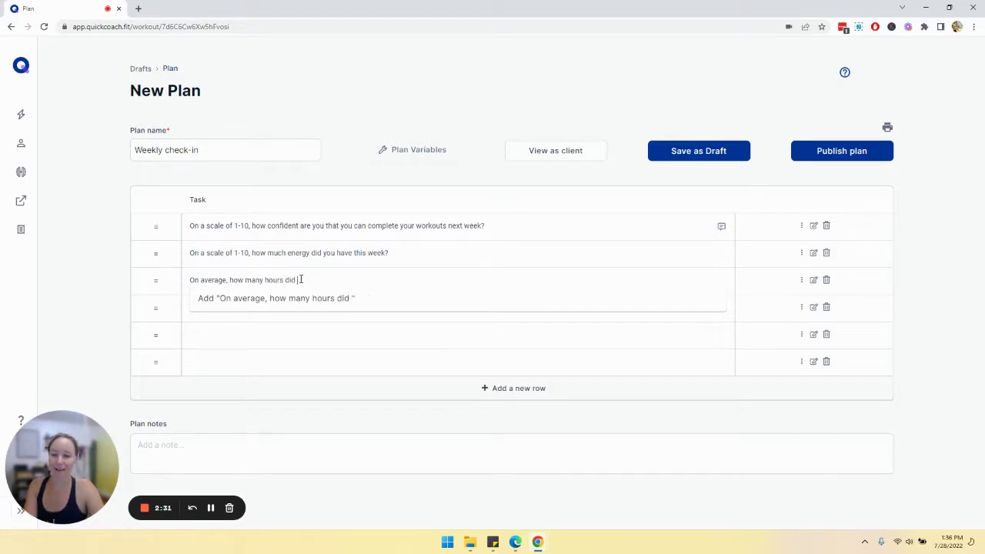
type("of sleep did you get?")
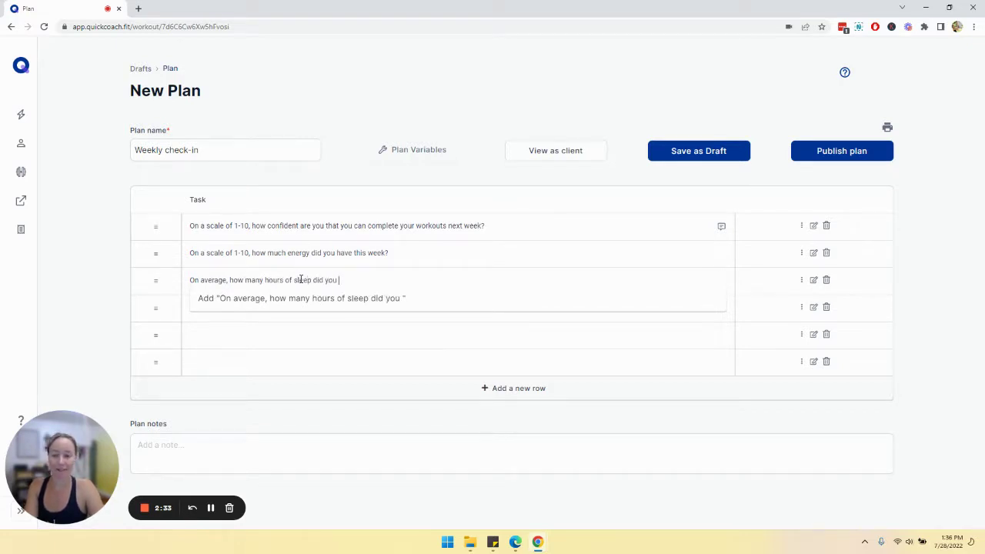
Preview the plan as the client sees it, checking how the confidence and energy questions appear, and close the preview.
left_click(385, 123)
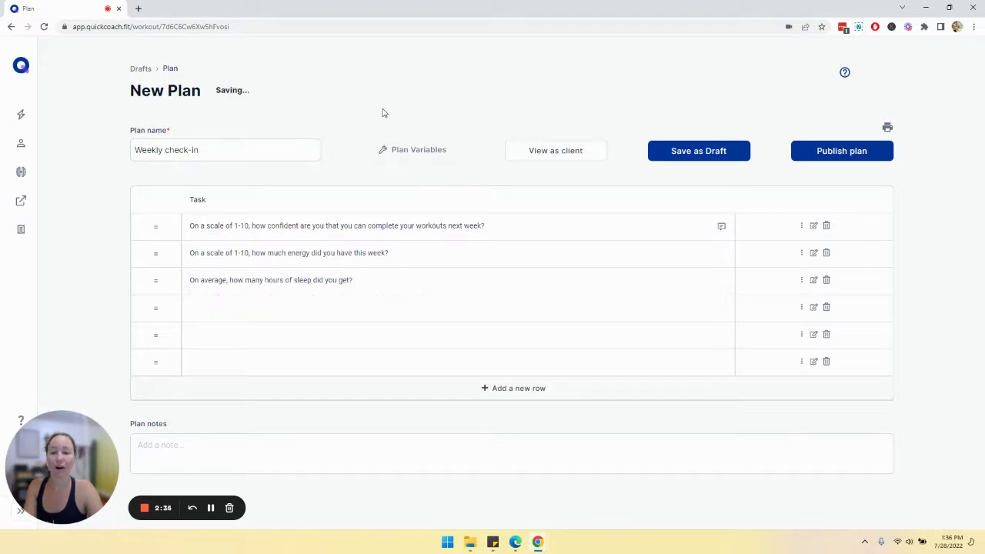
left_click(551, 157)
mouse_move(564, 248)
left_mouse_down()
mouse_move(564, 326)
mouse_move(562, 235)
left_mouse_up()
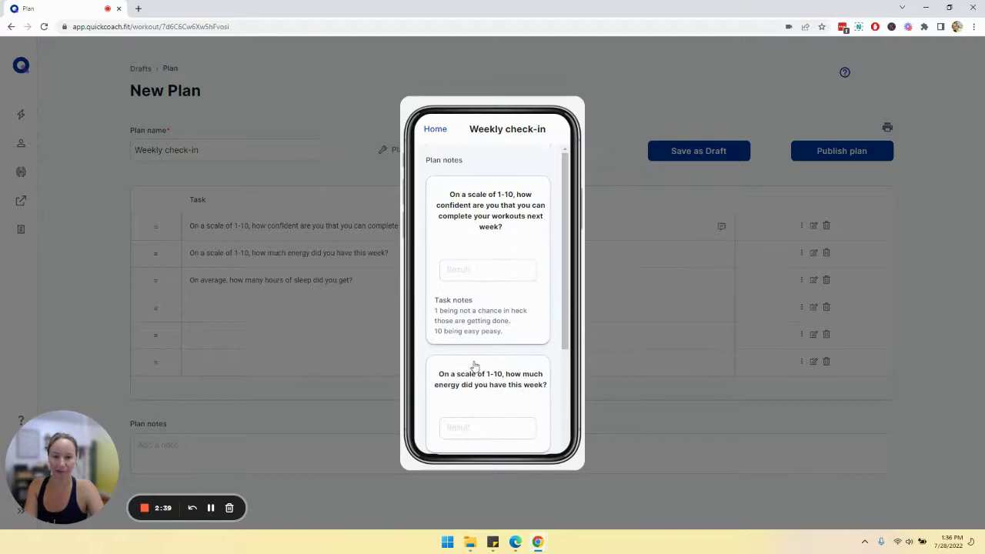
left_click(329, 96)
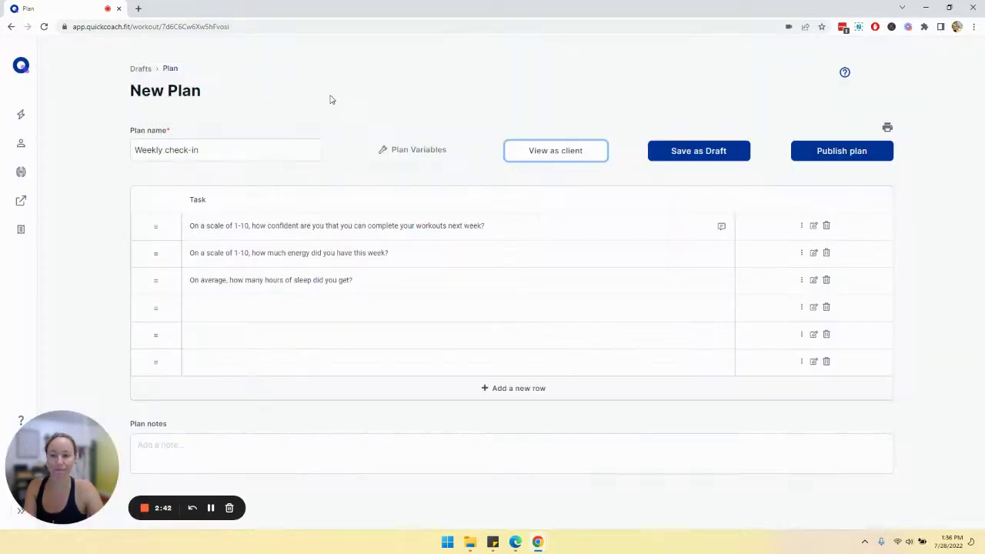
Enter "Keep the answers short in the results box. You can elaborate in the feedback section." as the plan notes.
left_click(164, 447)
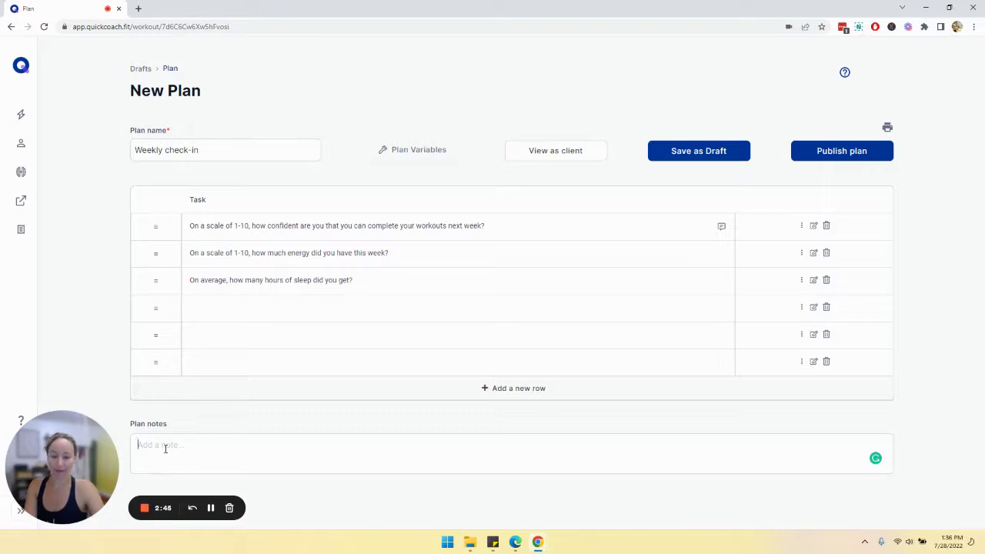
type("K")
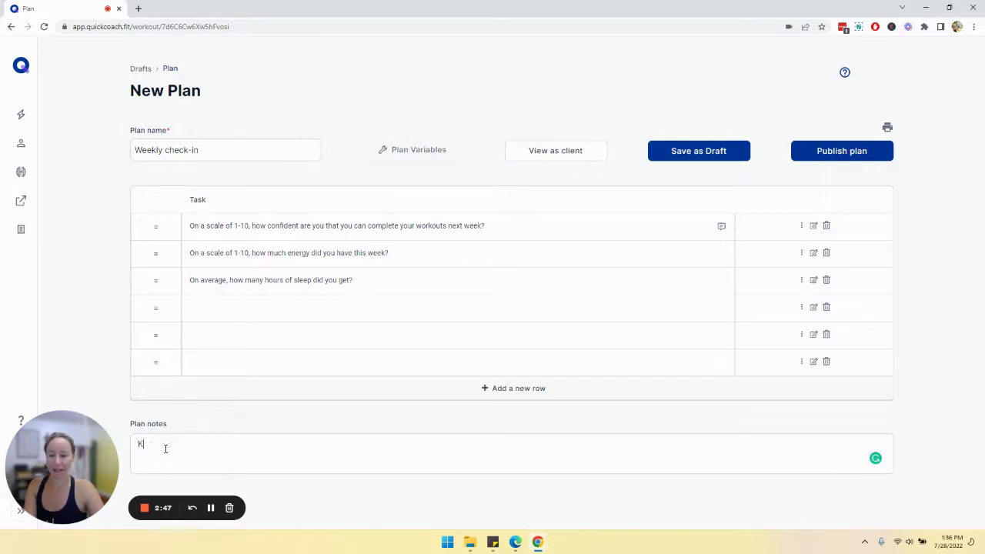
type("eep the answers")
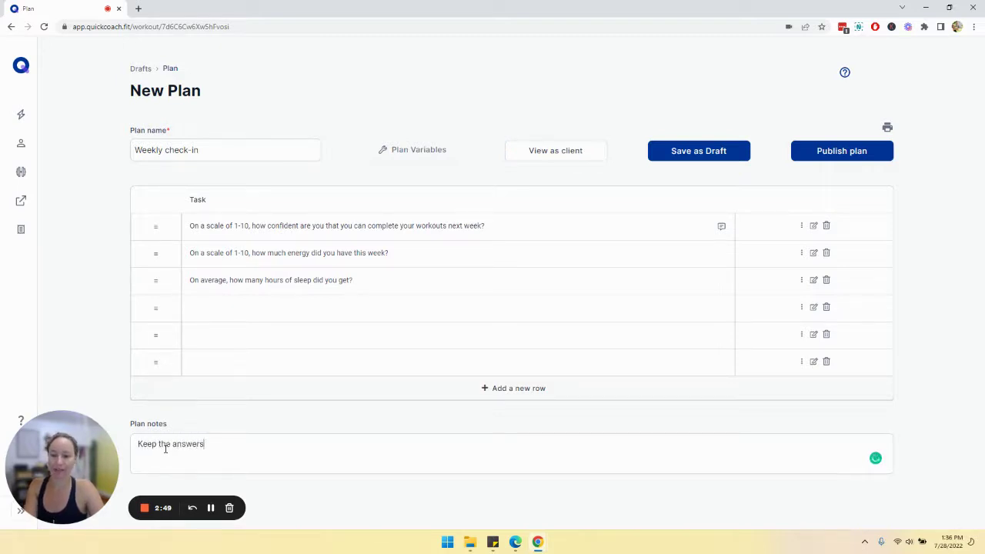
type(" short in the ")
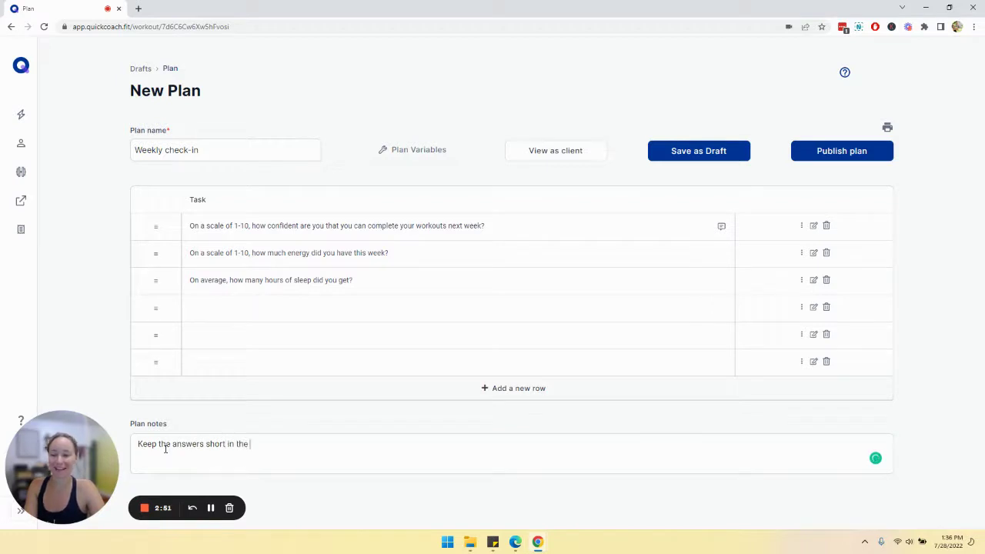
type("results box. You can el")
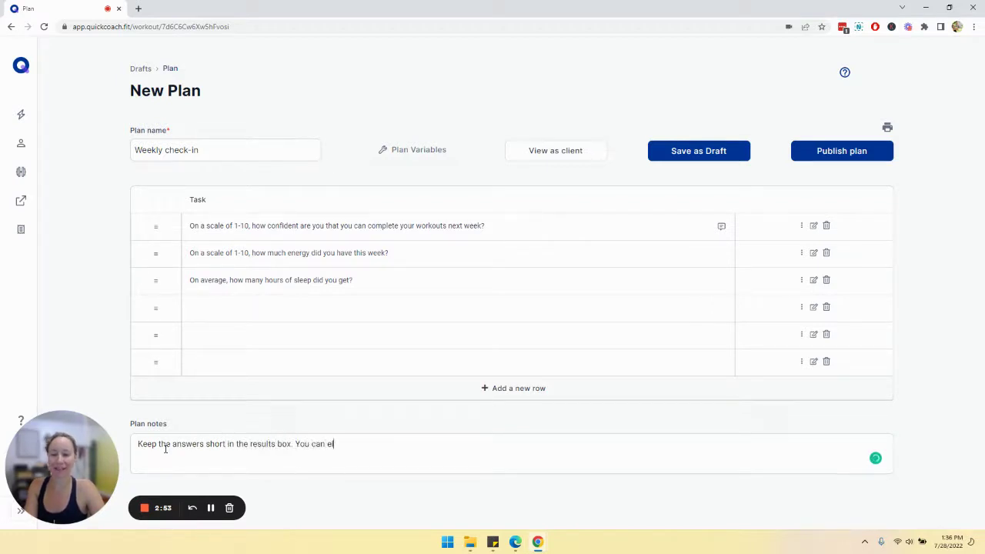
type("aborate in the feedback section.")
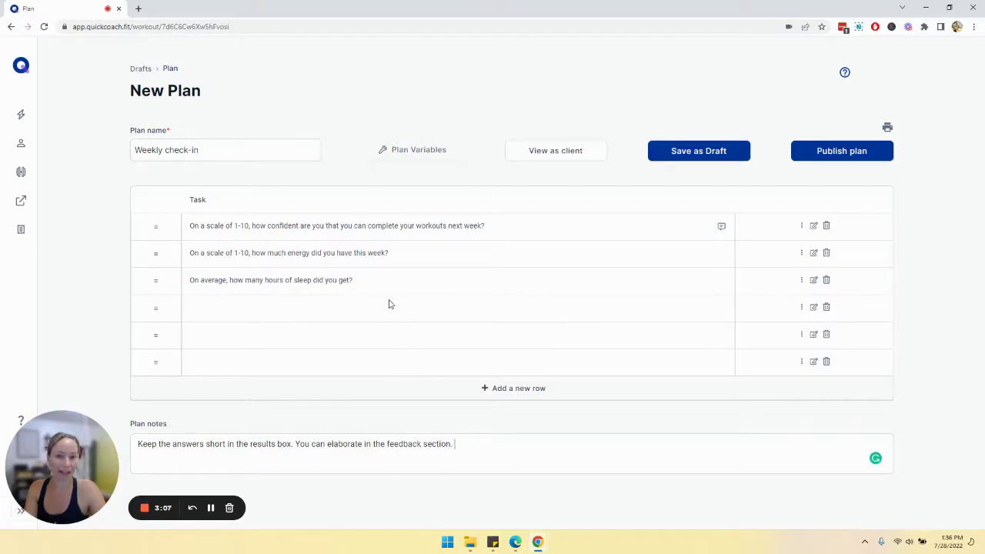
Enter "Do you feel like you need a coaching call?" as the fourth task.
left_click(328, 311)
type("D")
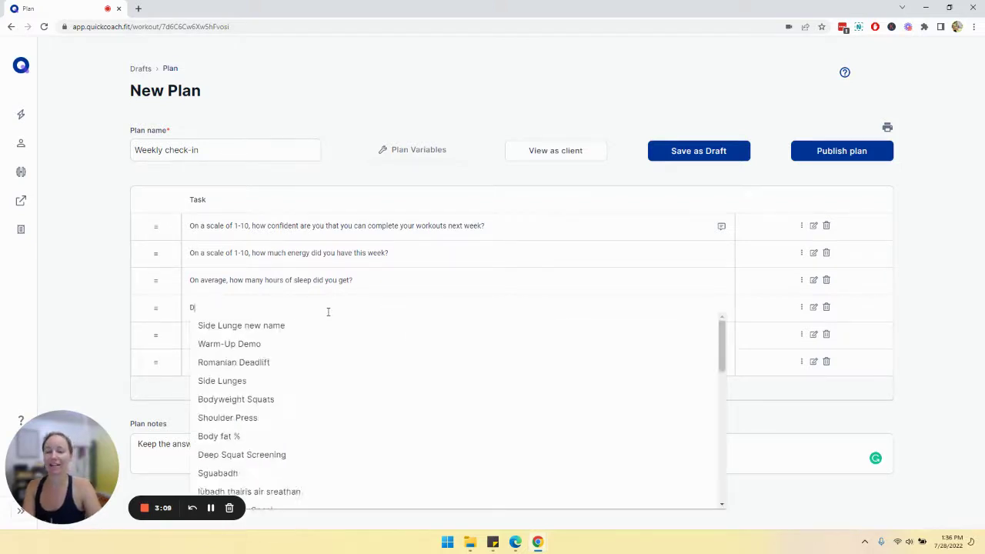
type("o you feel like you nee")
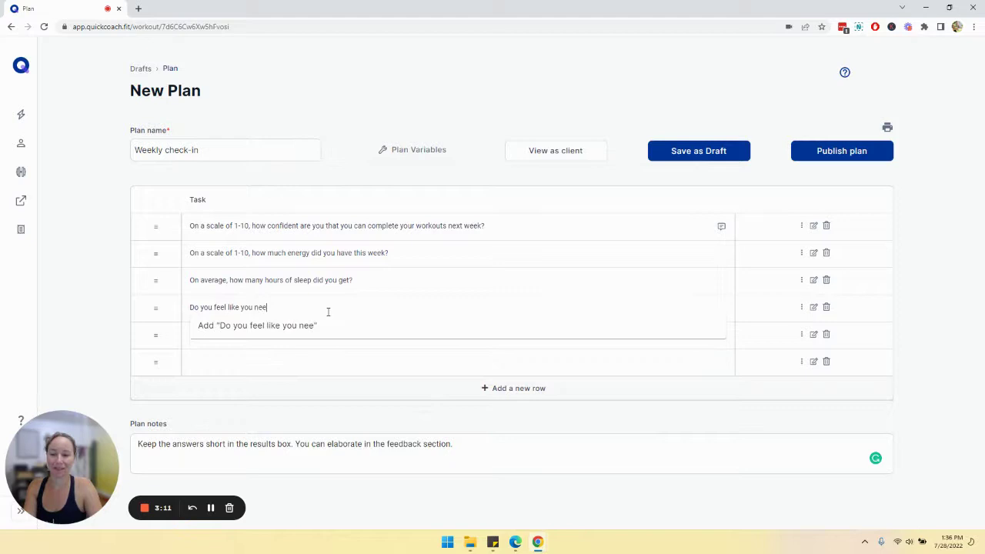
type("d a coaching call")
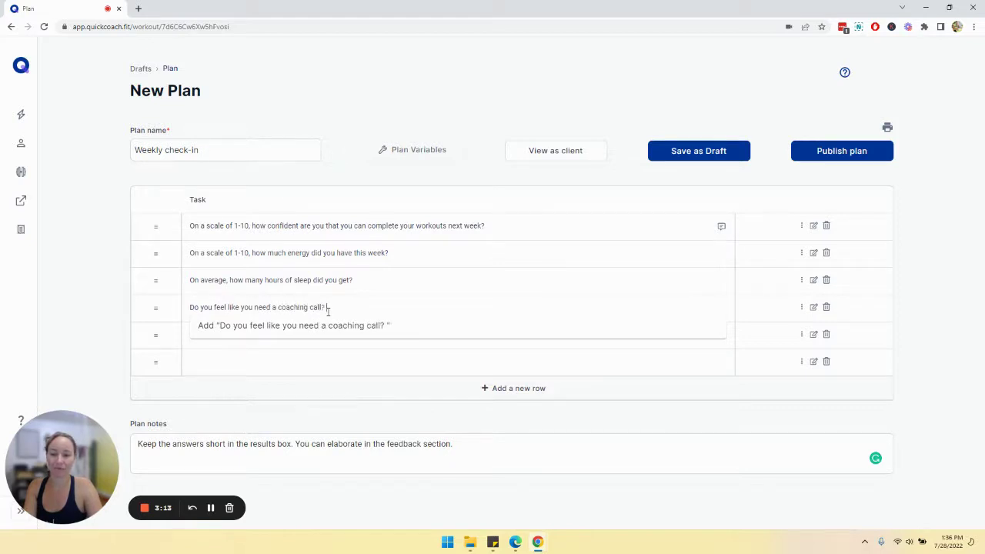
left_click(350, 100)
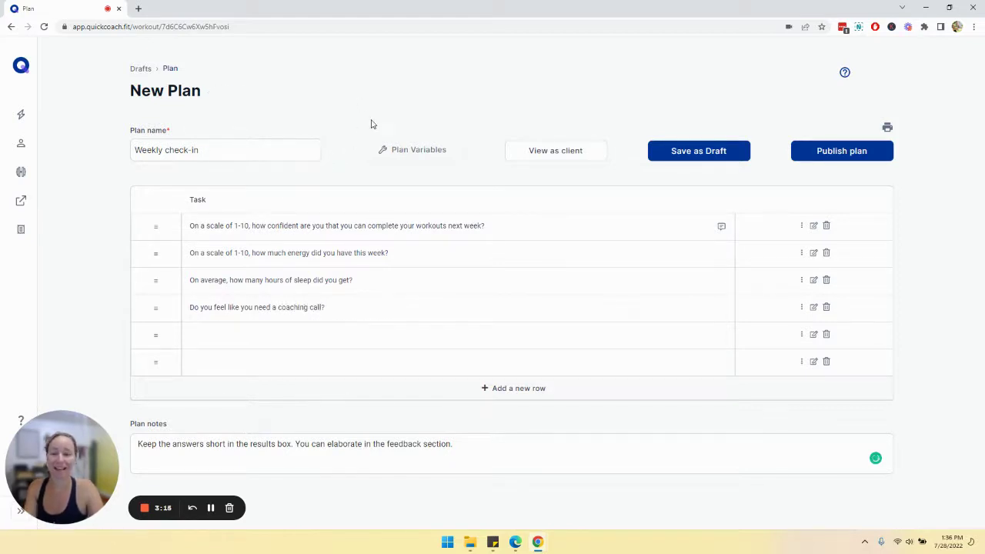